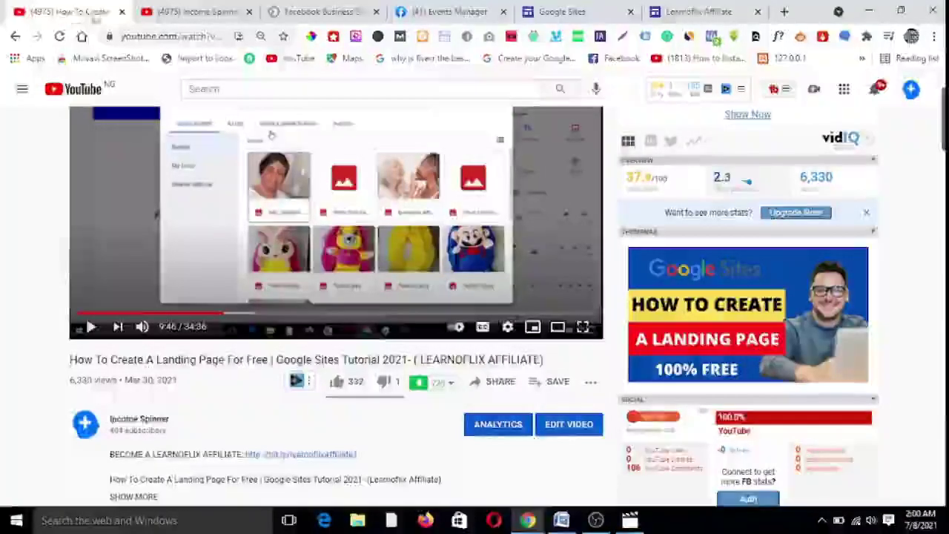
Review the landing page video's comments and the channel's uploads, and expand the reply to the Facebook pixel question.
{"action": "scroll", "coordinate": [401, 328], "scroll_direction": "down", "scroll_amount": 15}
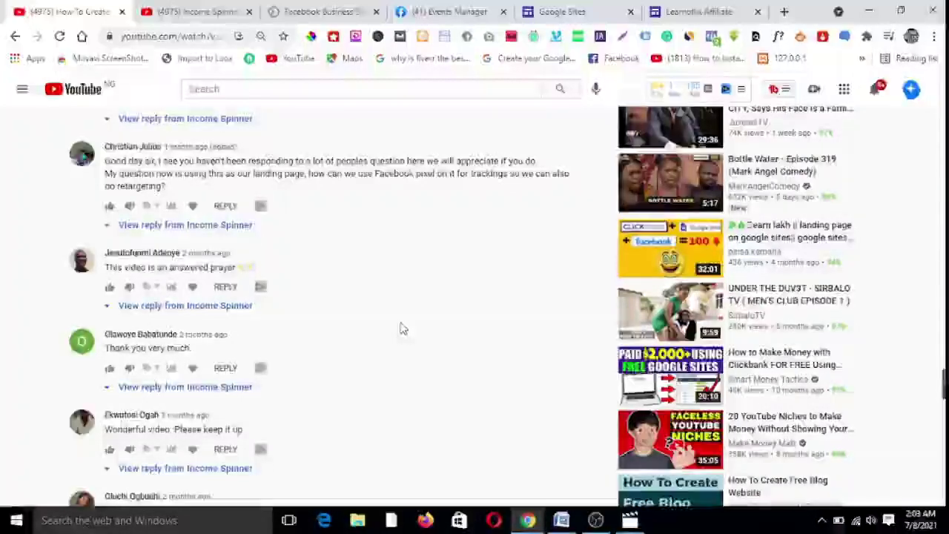
{"action": "left_click", "coordinate": [201, 12]}
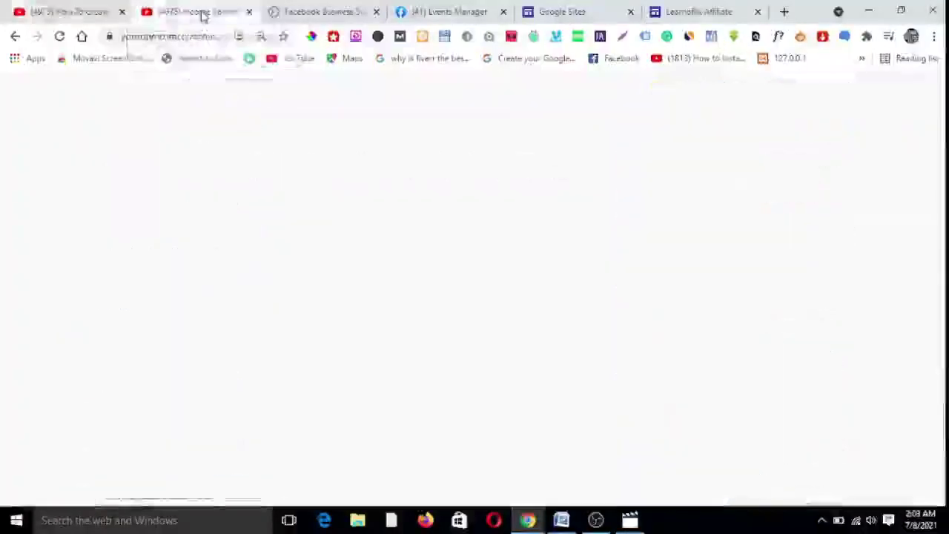
{"action": "mouse_move", "coordinate": [669, 360]}
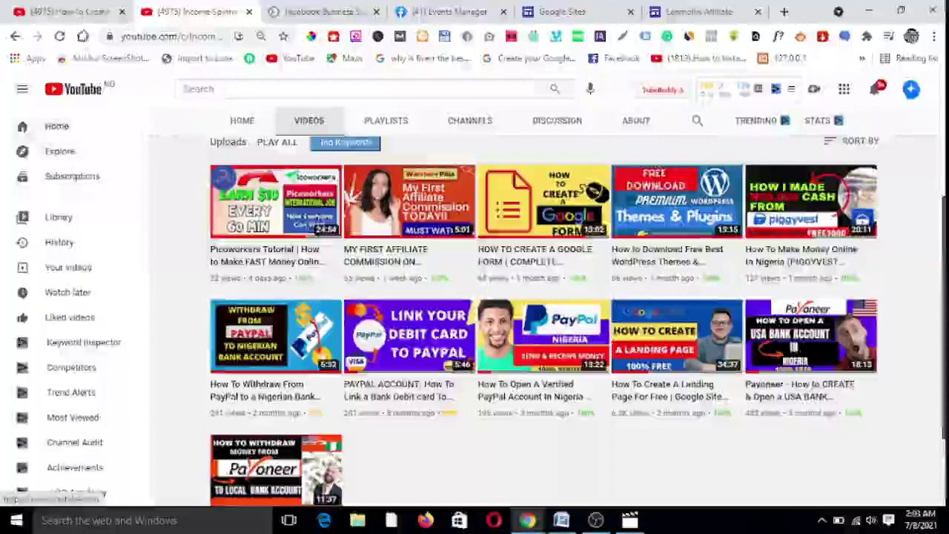
{"action": "left_click", "coordinate": [84, 14]}
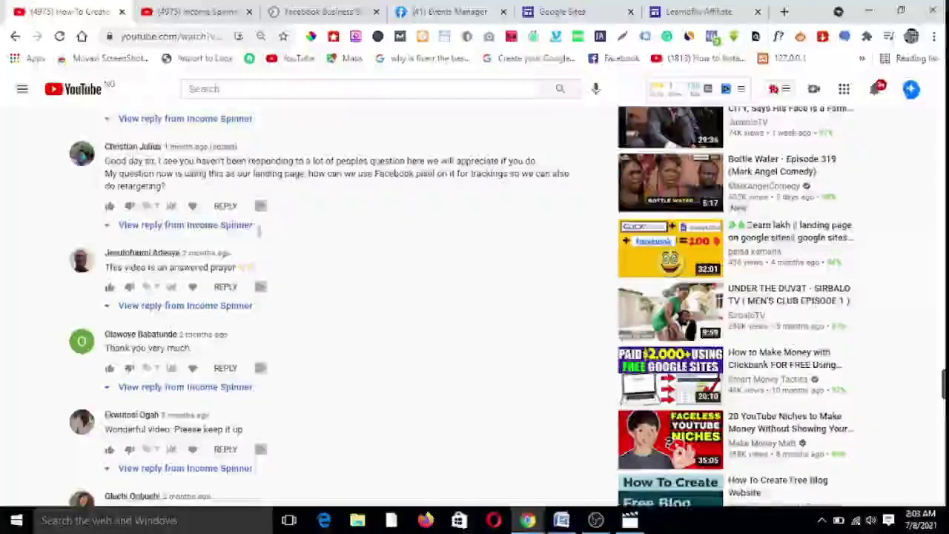
{"action": "left_click", "coordinate": [230, 229]}
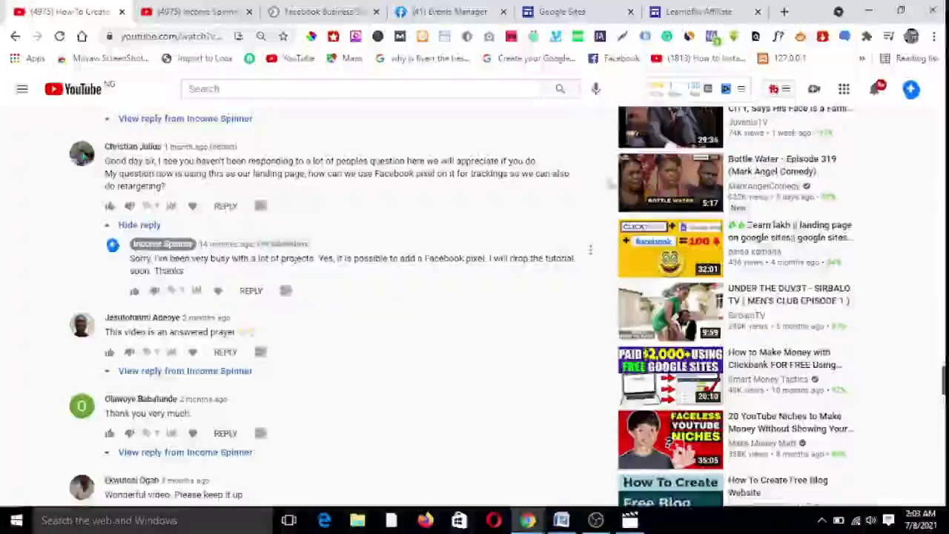
Look over the Google Sites home page, the Learnoflix Affiliate project and the YouTube pages, ending on the project editor.
{"action": "left_click", "coordinate": [570, 13]}
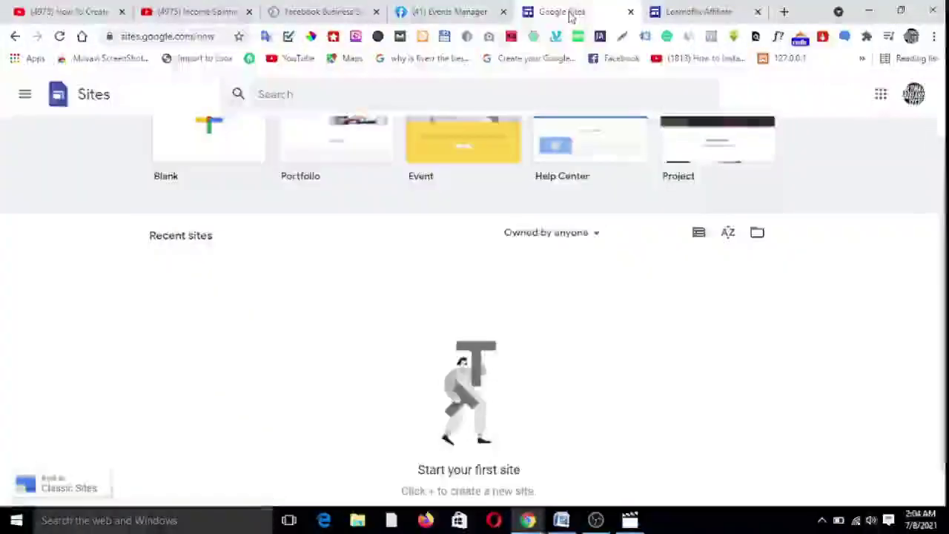
{"action": "left_click", "coordinate": [705, 12]}
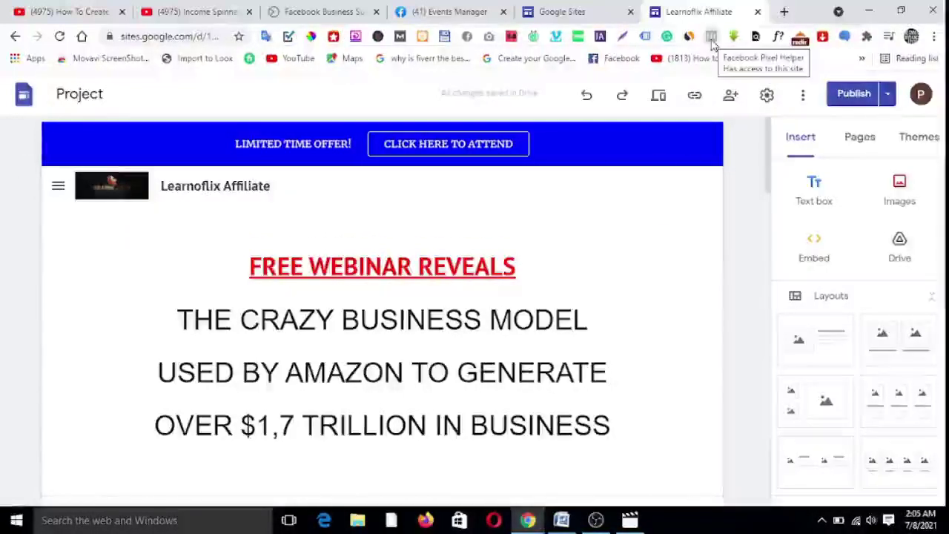
{"action": "left_click", "coordinate": [199, 17]}
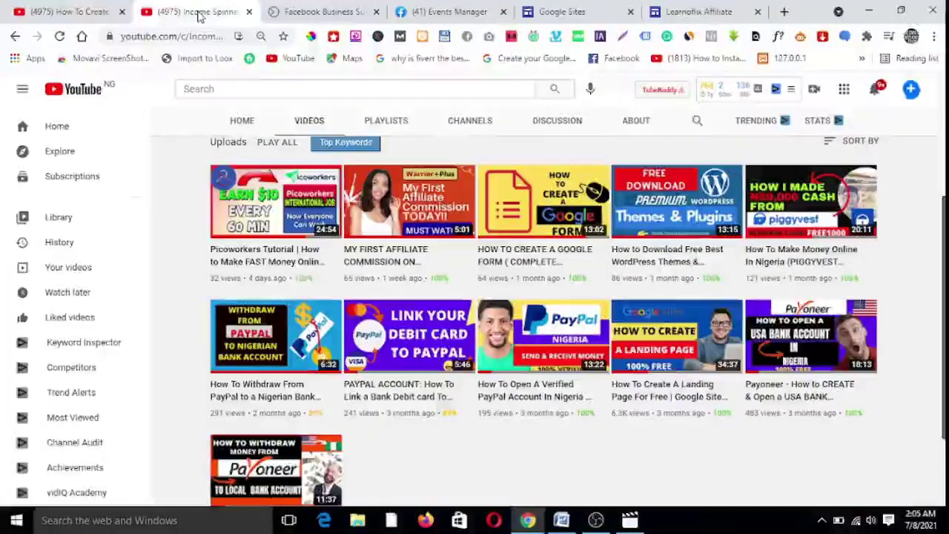
{"action": "left_click", "coordinate": [102, 16]}
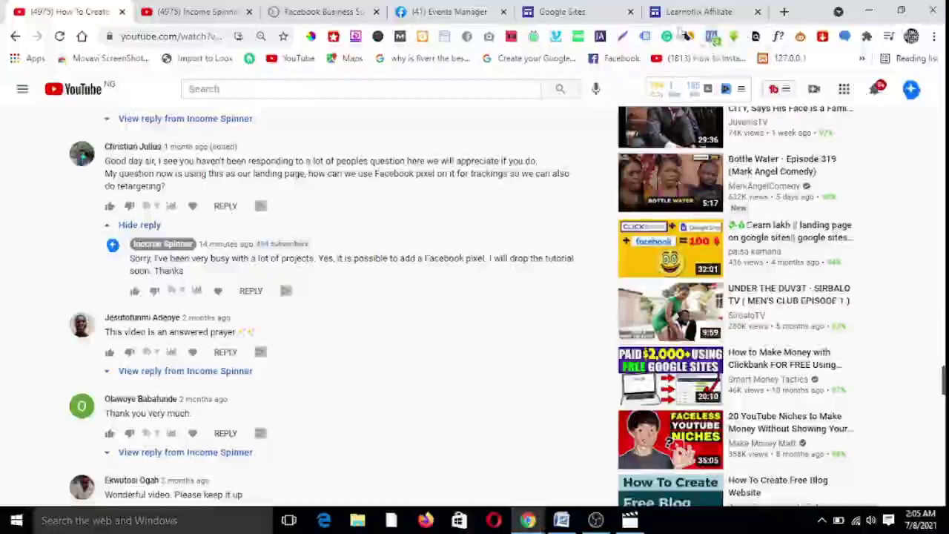
{"action": "left_click", "coordinate": [698, 11]}
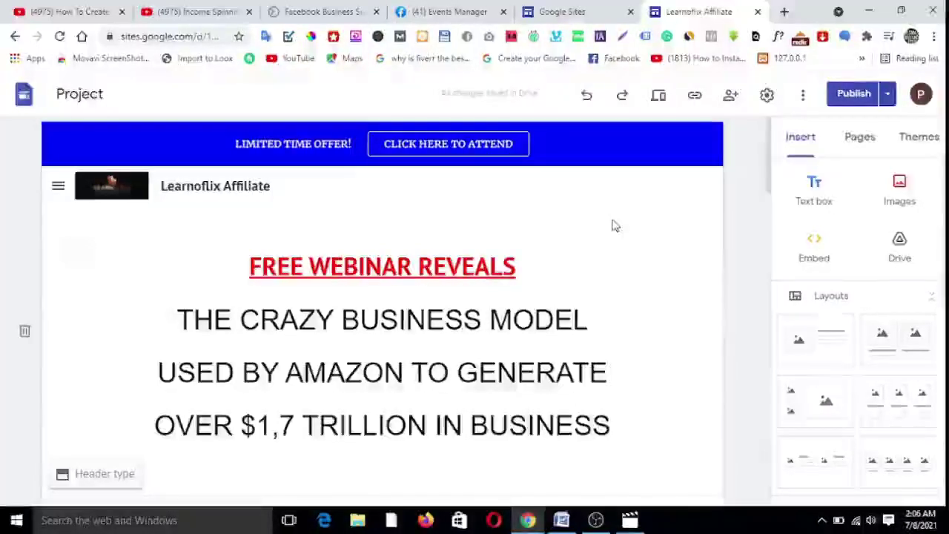
In Facebook Events Manager, add events from a new website with manual code installation and copy the pixel base code.
{"action": "left_click", "coordinate": [443, 16]}
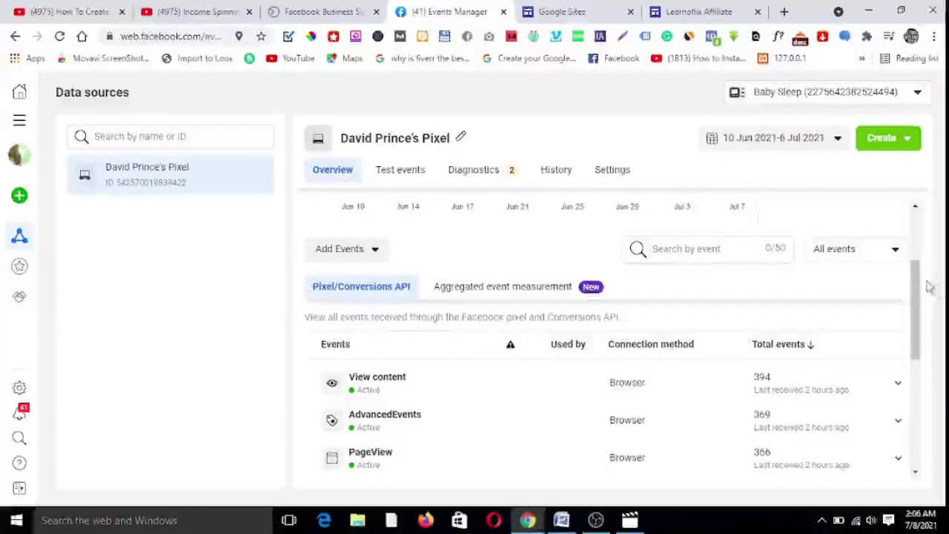
{"action": "left_click_drag", "start_coordinate": [920, 286], "coordinate": [888, 197]}
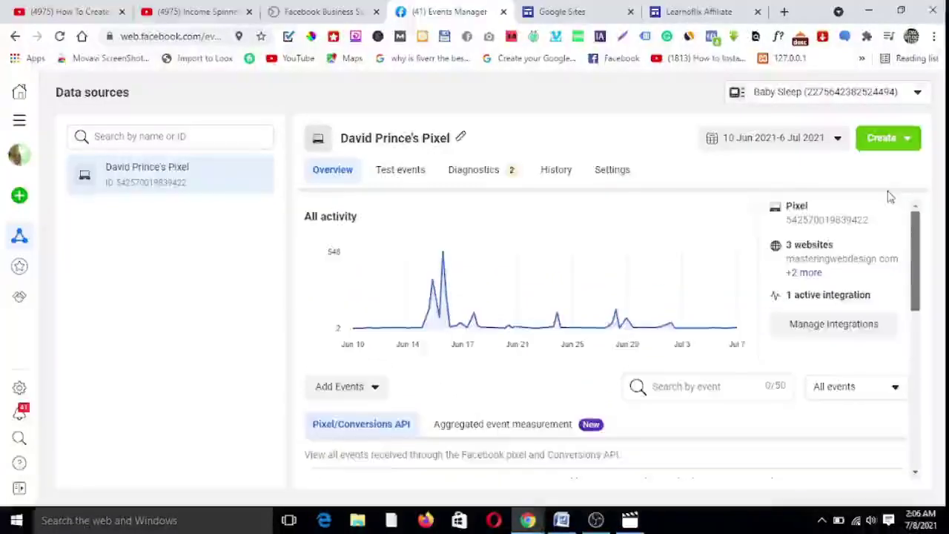
{"action": "left_click", "coordinate": [376, 395]}
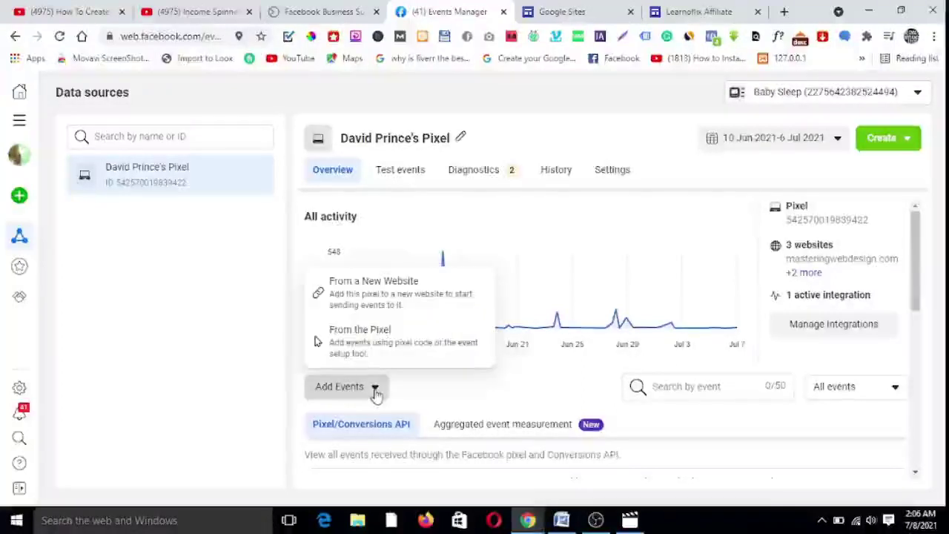
{"action": "left_click", "coordinate": [375, 285]}
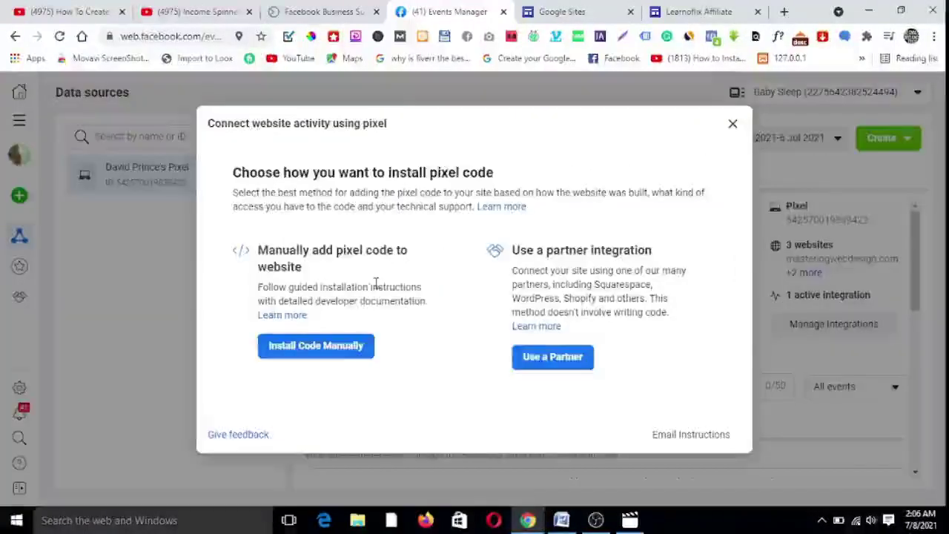
{"action": "left_click", "coordinate": [302, 350]}
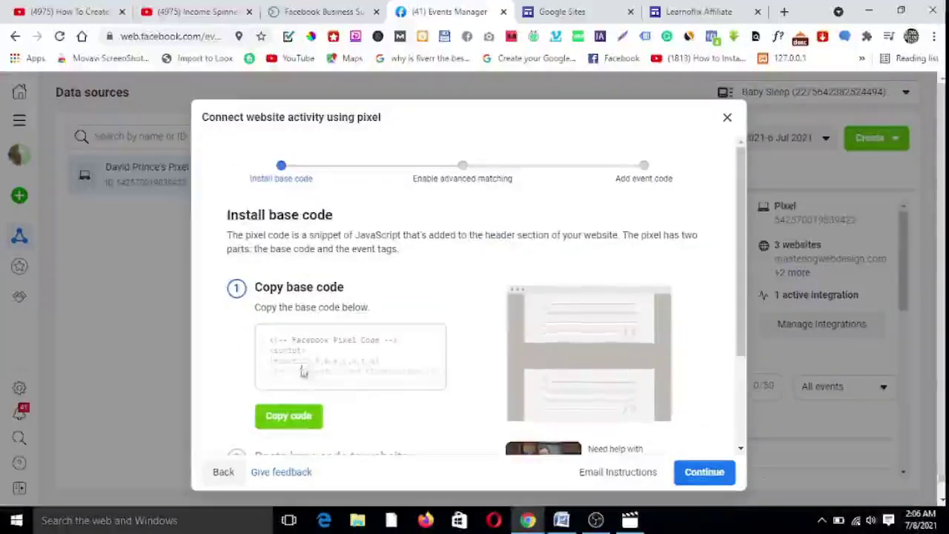
{"action": "left_click", "coordinate": [289, 419]}
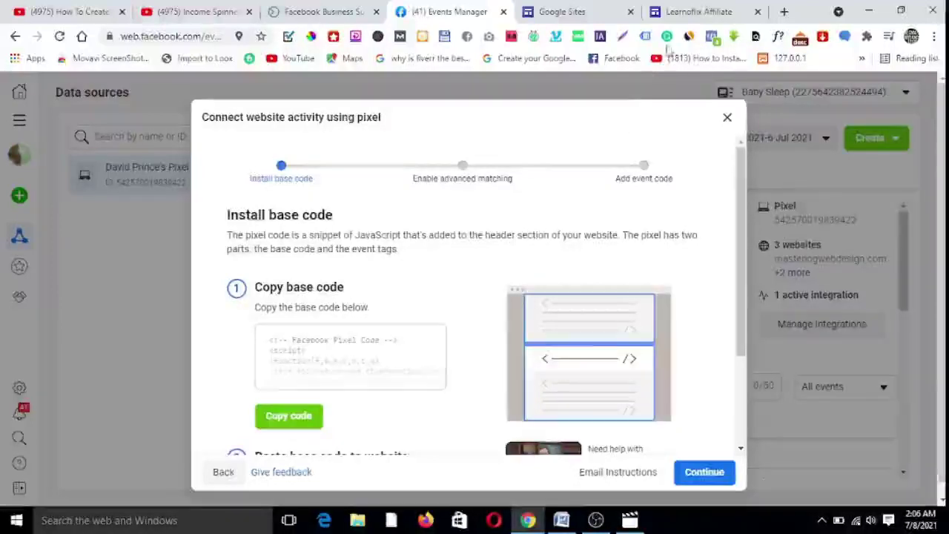
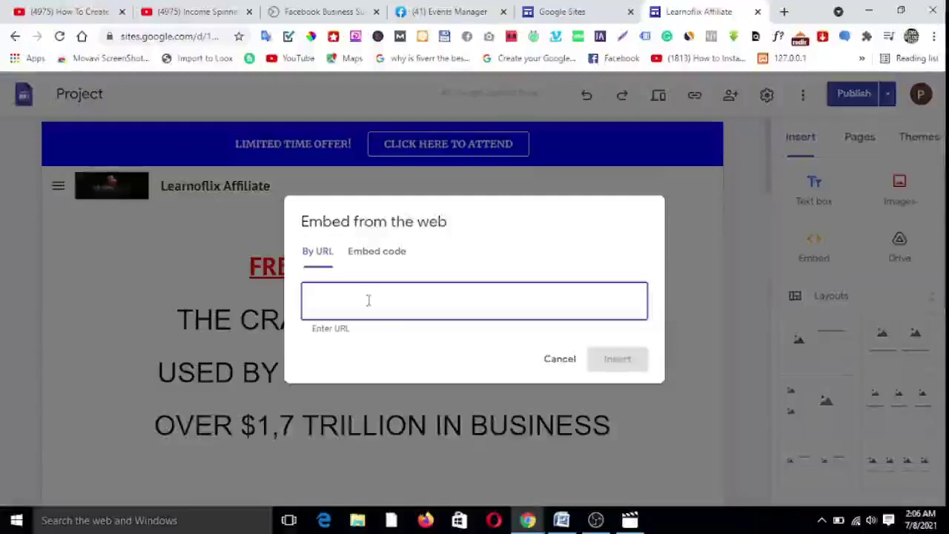
Embed the copied Facebook pixel base code as an embed code block in the Learnoflix Affiliate Google Sites page.
{"action": "left_click", "coordinate": [379, 253]}
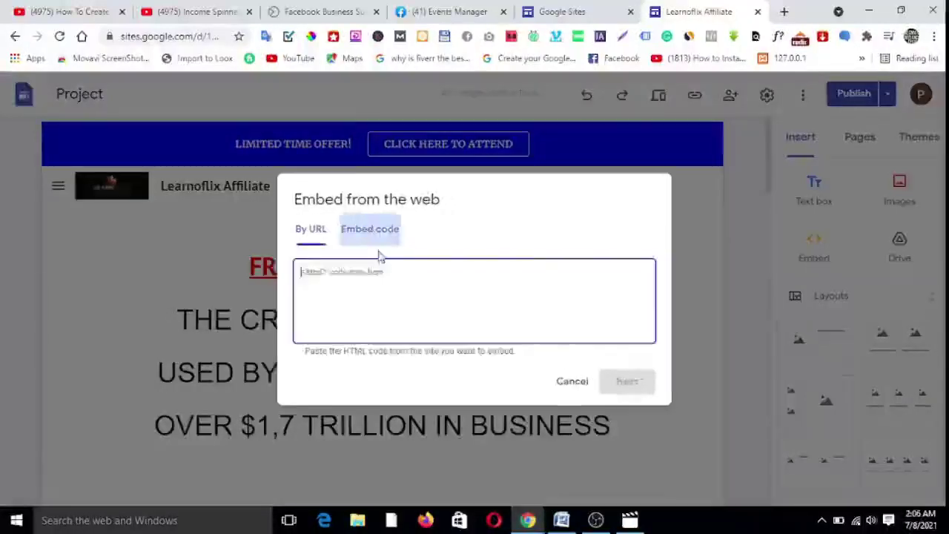
{"action": "right_click", "coordinate": [320, 283]}
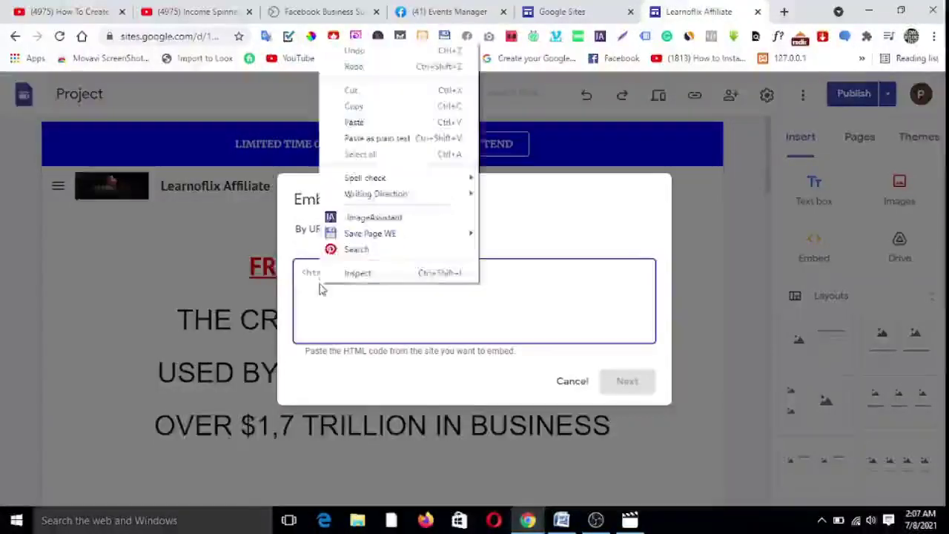
{"action": "left_click", "coordinate": [379, 128]}
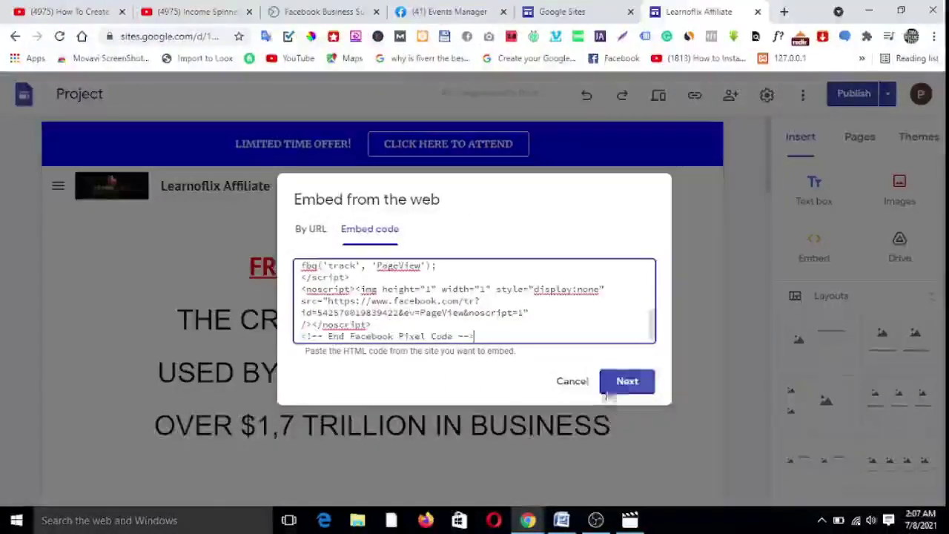
{"action": "left_click", "coordinate": [627, 385]}
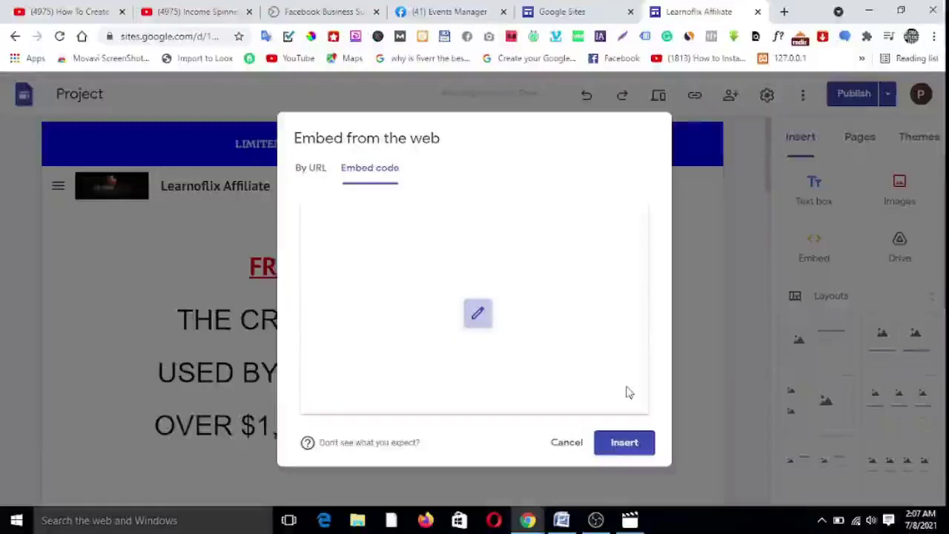
{"action": "left_click", "coordinate": [621, 443]}
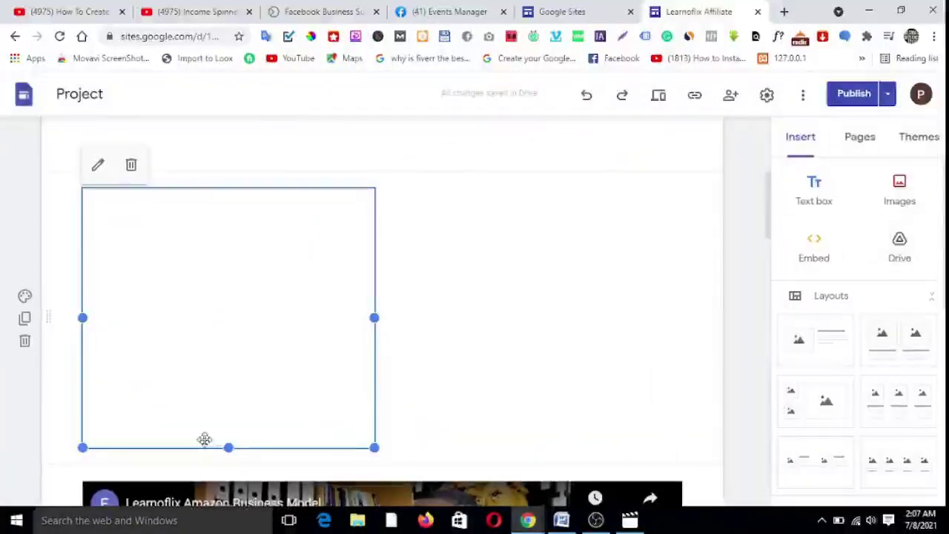
Shrink the empty embedded pixel block above the video to a small, low and narrow box.
{"action": "left_click_drag", "start_coordinate": [230, 448], "coordinate": [240, 214]}
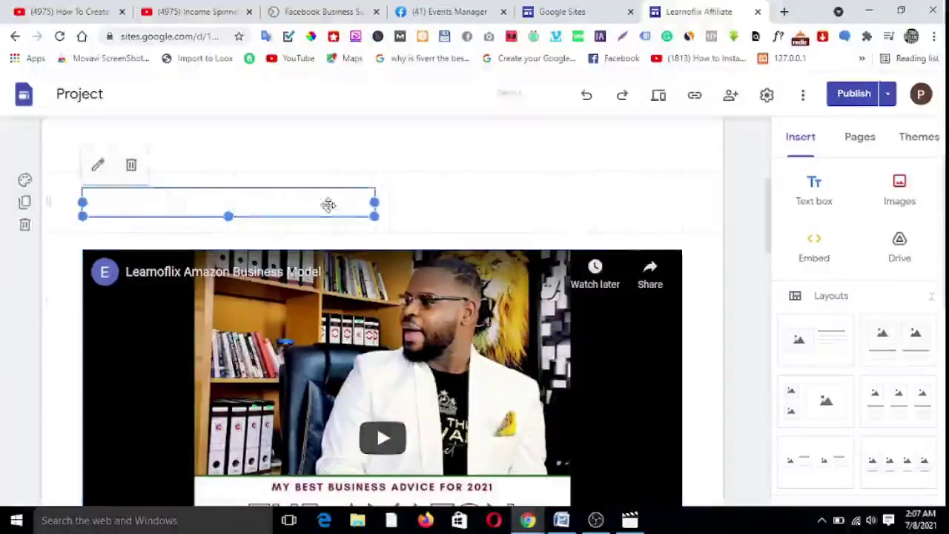
{"action": "left_click_drag", "start_coordinate": [374, 202], "coordinate": [214, 202]}
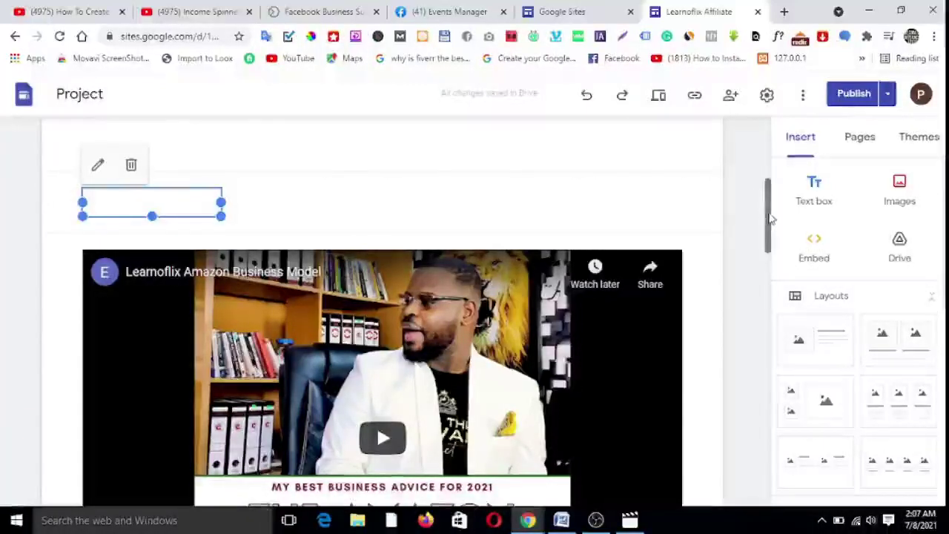
{"action": "left_click_drag", "start_coordinate": [768, 218], "coordinate": [768, 199]}
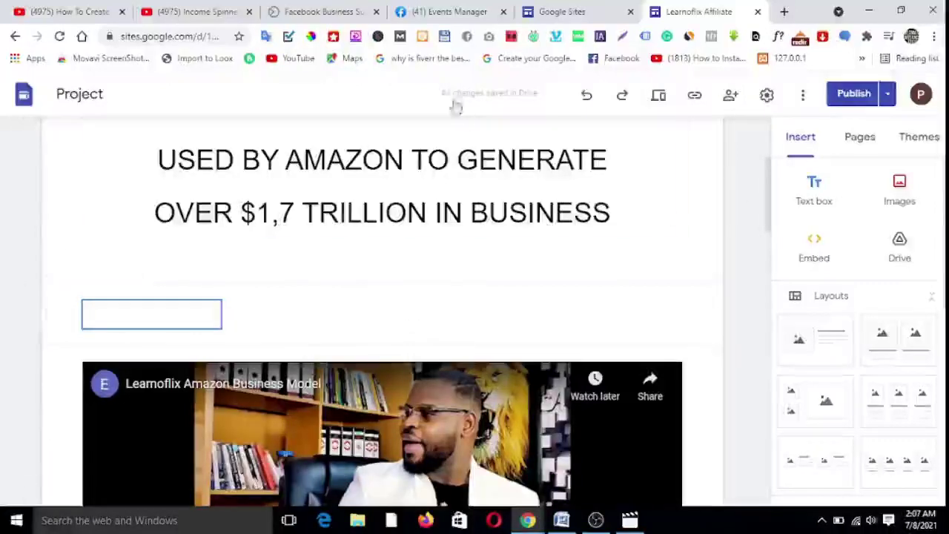
Review the base code pasting instructions in Facebook Events Manager and return to the Google Sites project.
{"action": "left_click", "coordinate": [448, 12]}
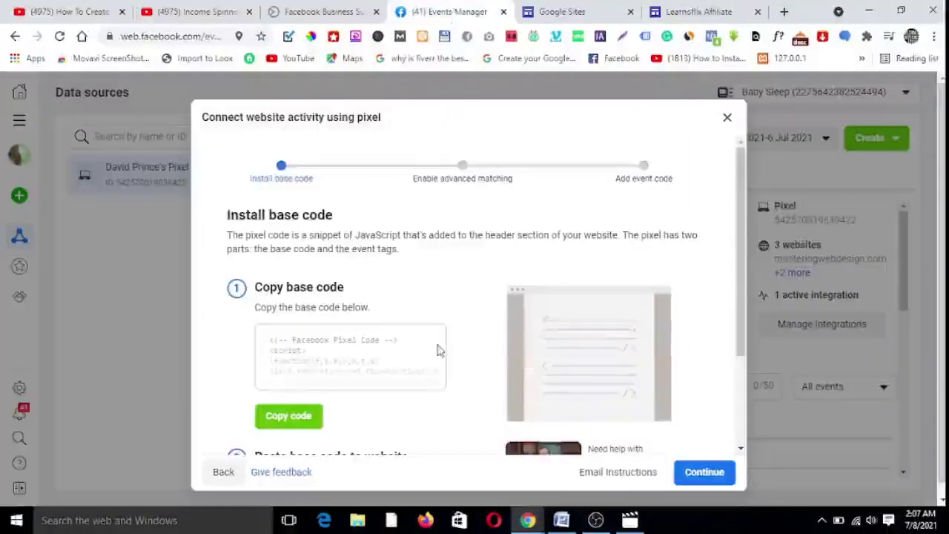
{"action": "left_click_drag", "start_coordinate": [741, 247], "coordinate": [741, 324]}
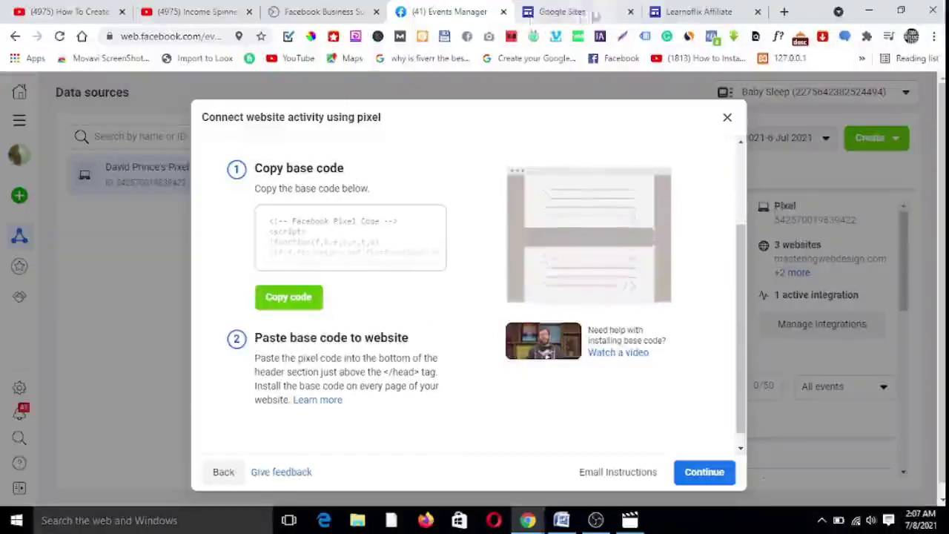
{"action": "left_click", "coordinate": [676, 12]}
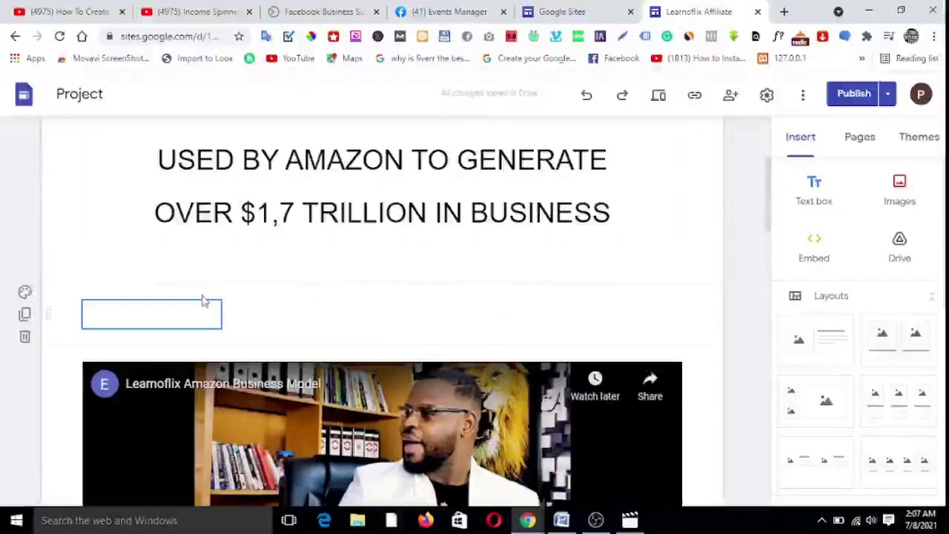
Move the embedded pixel block into the header section beneath the headline text and reduce its height to a thin strip.
{"action": "left_click_drag", "start_coordinate": [182, 315], "coordinate": [392, 245]}
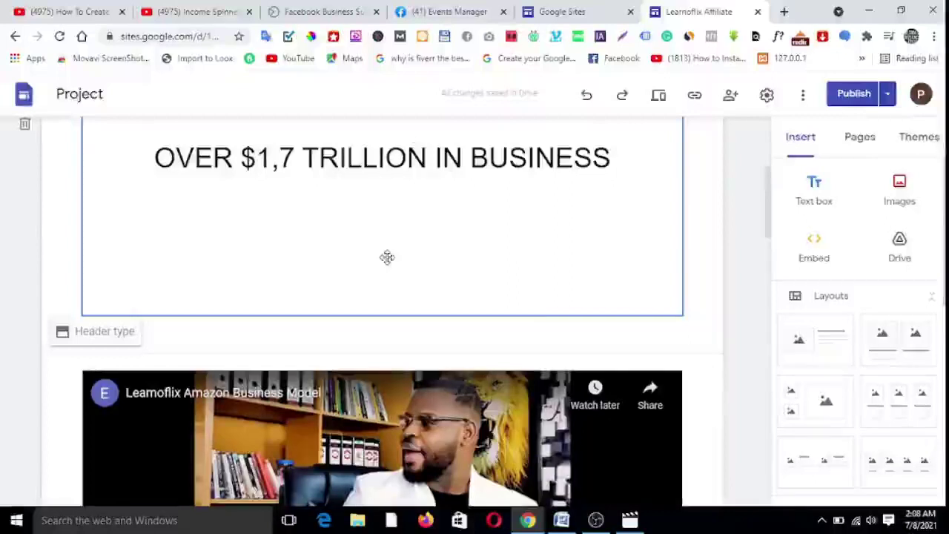
{"action": "left_click", "coordinate": [387, 257]}
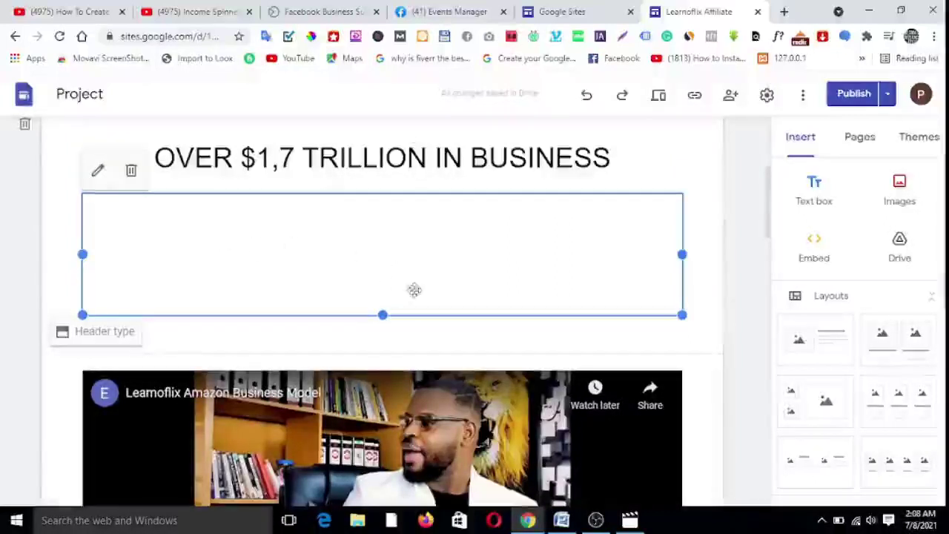
{"action": "left_click_drag", "start_coordinate": [384, 317], "coordinate": [377, 215]}
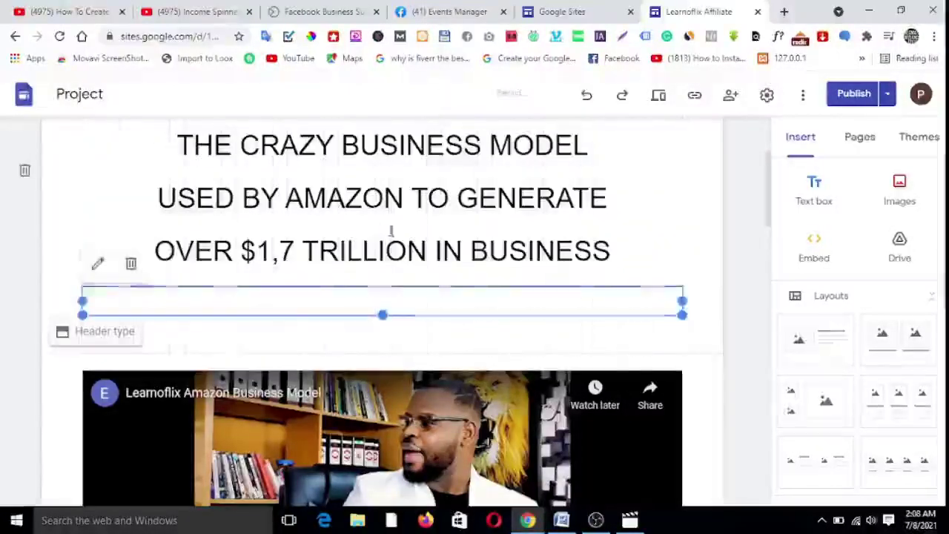
Try to narrow the embedded pixel block beneath the headline and undo the width change.
{"action": "left_click_drag", "start_coordinate": [682, 315], "coordinate": [270, 333]}
{"action": "left_click_drag", "start_coordinate": [191, 317], "coordinate": [151, 311]}
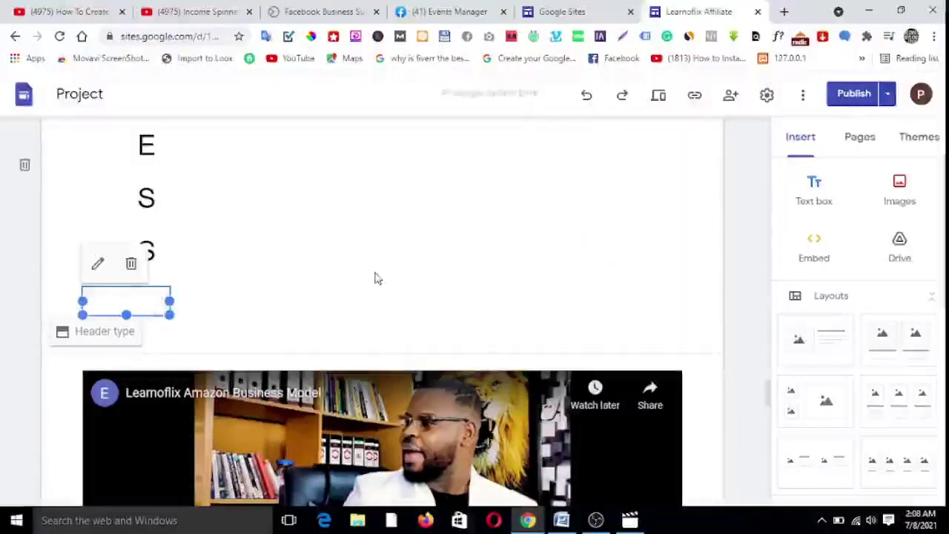
{"action": "key", "text": "ctrl+z"}
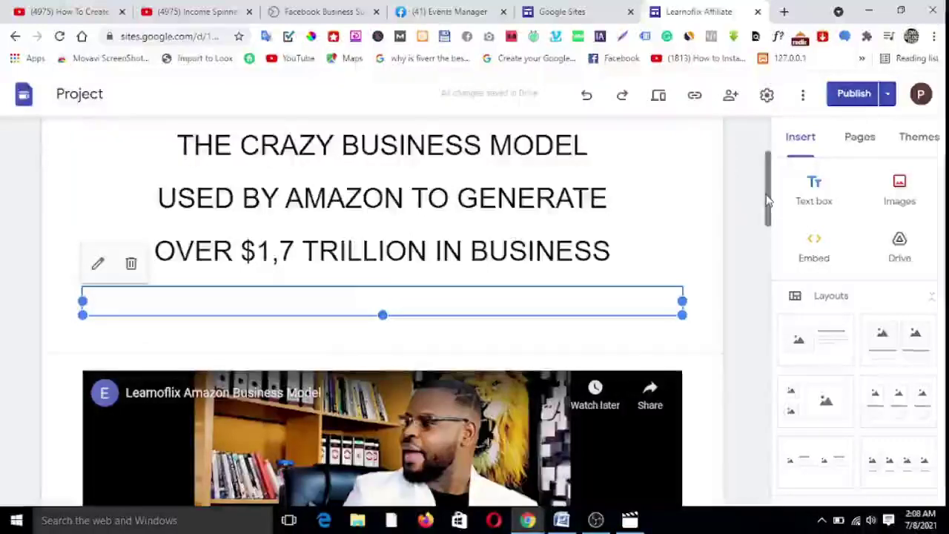
Review the Facebook pixel code inside the embedded block beneath the headline and close it without changes.
{"action": "left_click", "coordinate": [421, 343]}
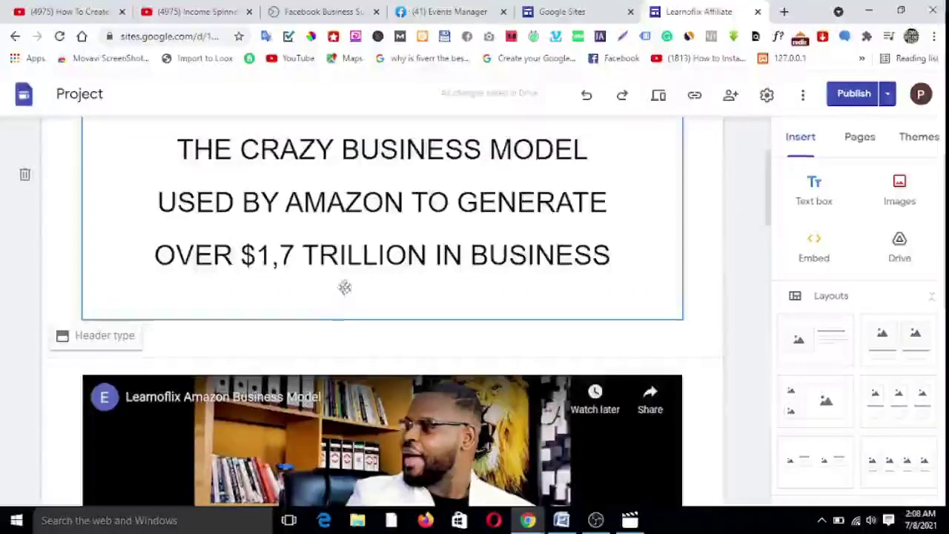
{"action": "left_click", "coordinate": [335, 311]}
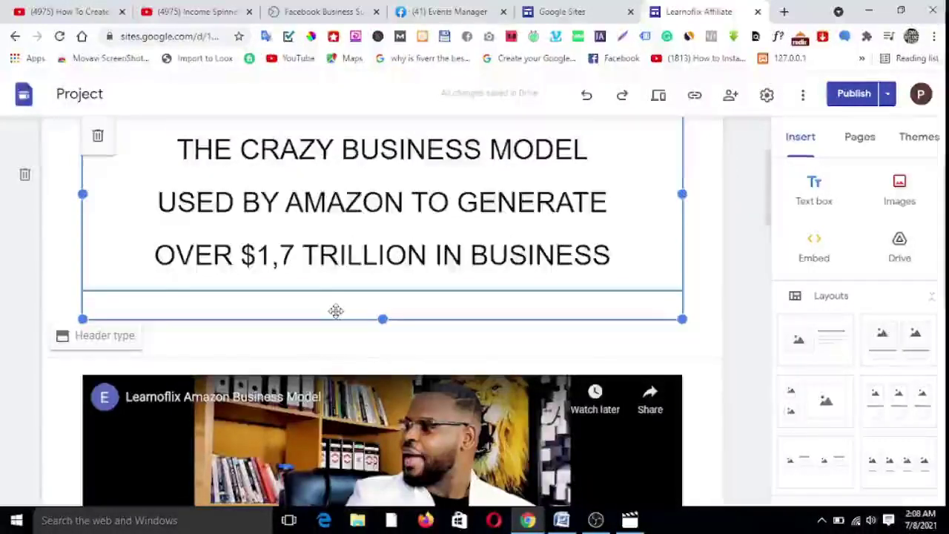
{"action": "left_click", "coordinate": [163, 305]}
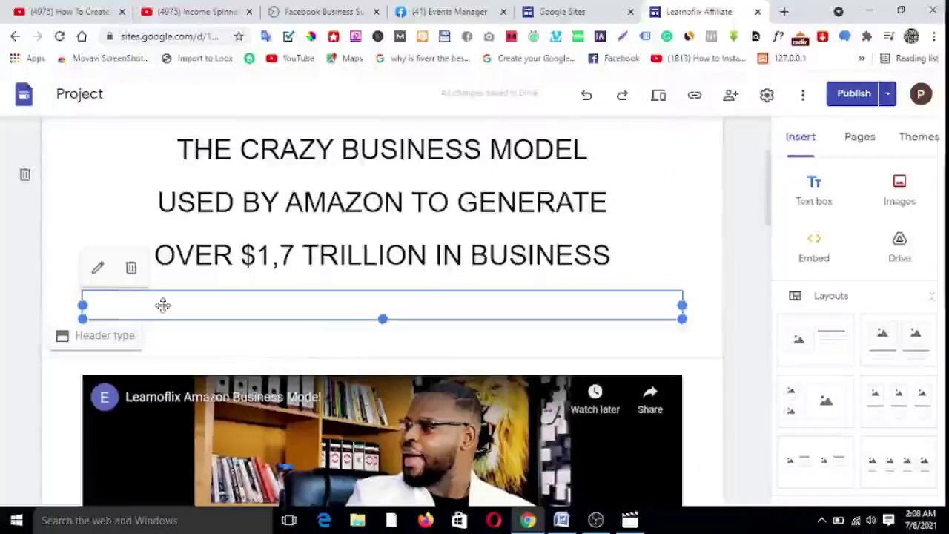
{"action": "left_click", "coordinate": [98, 271]}
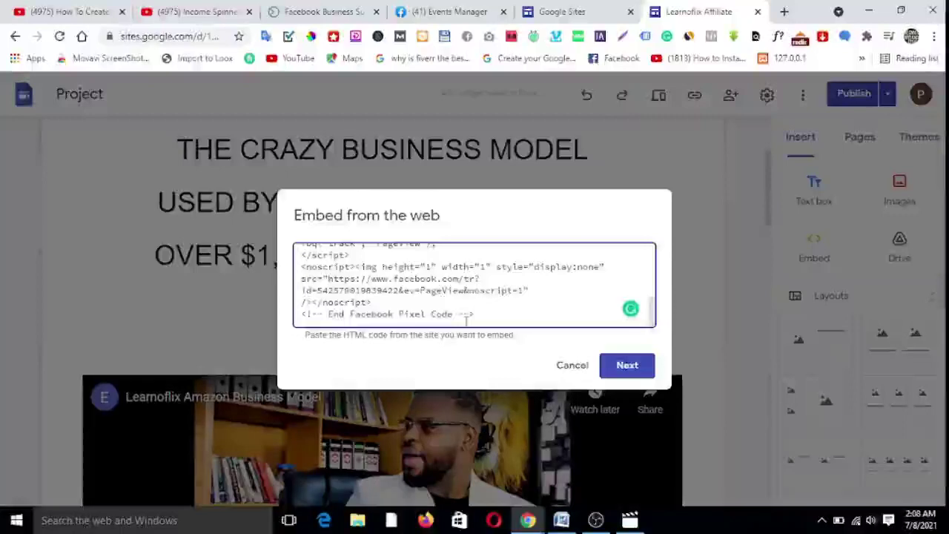
{"action": "left_click", "coordinate": [579, 371]}
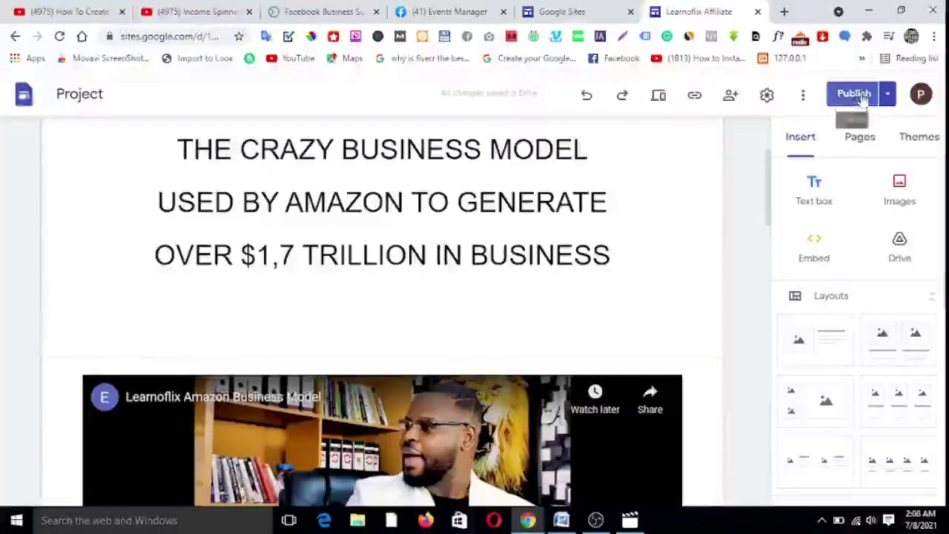
Publish the updated Home page after the draft and published version comparison opens.
{"action": "left_click", "coordinate": [861, 96]}
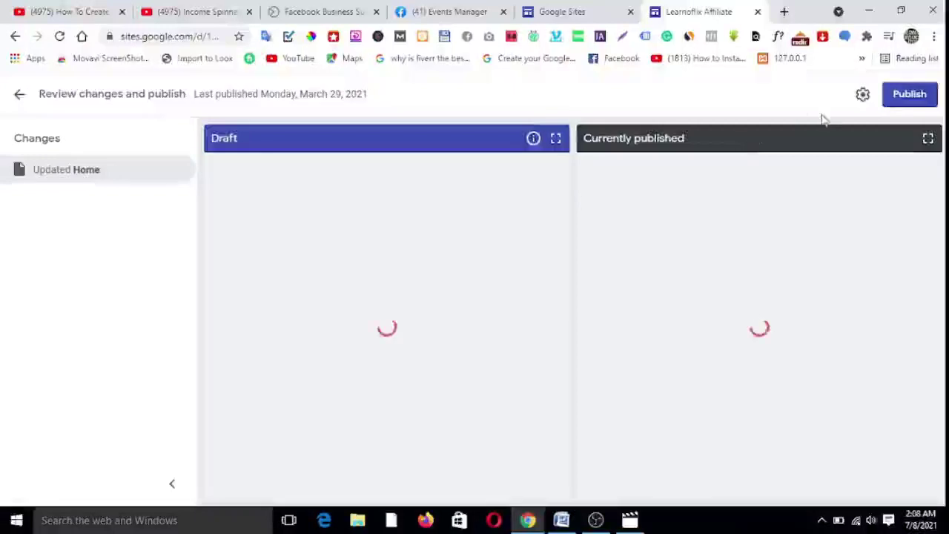
{"action": "left_click", "coordinate": [908, 97]}
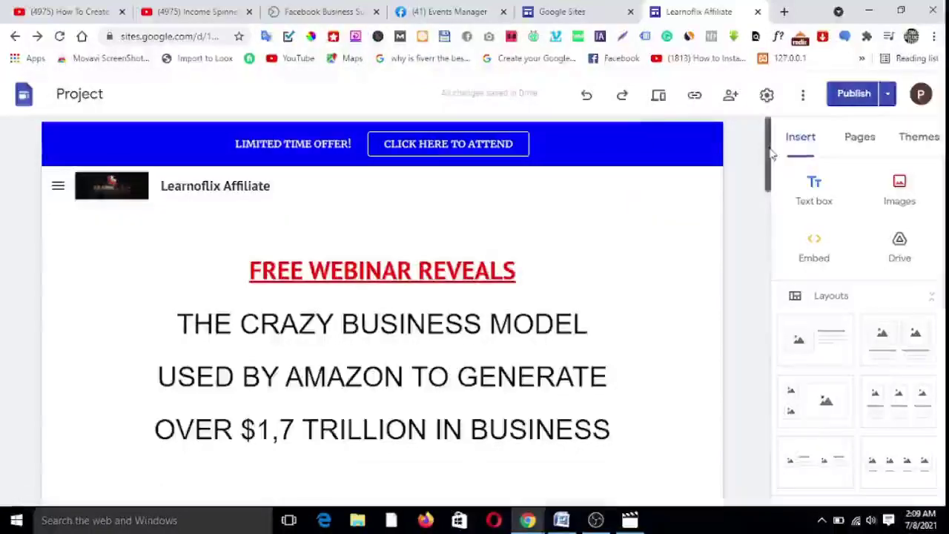
{"action": "scroll", "coordinate": [771, 152], "scroll_direction": "down", "scroll_amount": 2}
{"action": "scroll", "coordinate": [771, 152], "scroll_direction": "up", "scroll_amount": 2}
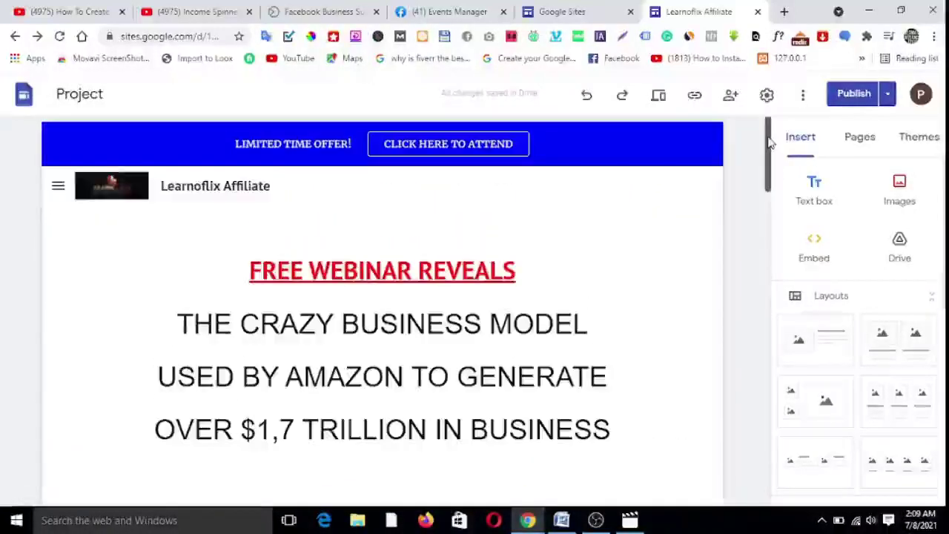
Copy the published site link and open it in a new browser tab.
{"action": "left_click", "coordinate": [694, 96]}
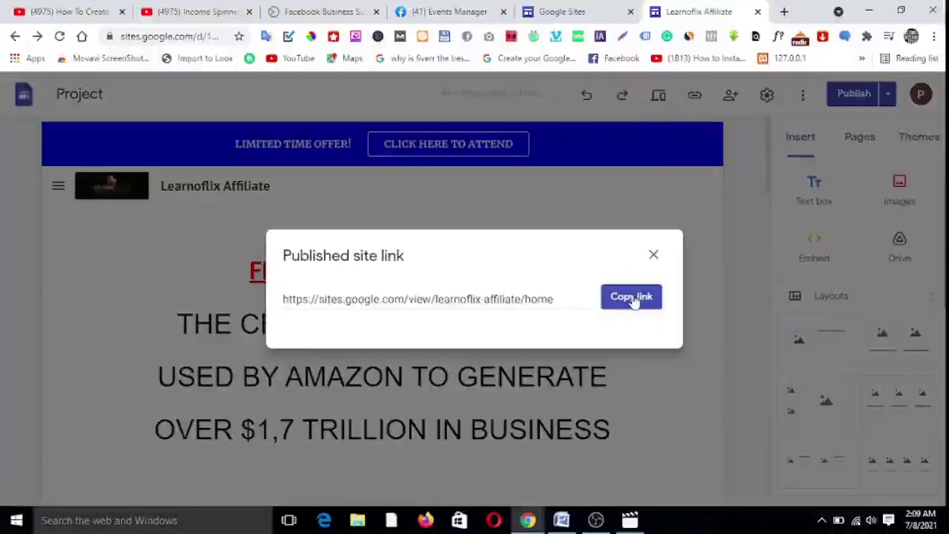
{"action": "left_click", "coordinate": [631, 297]}
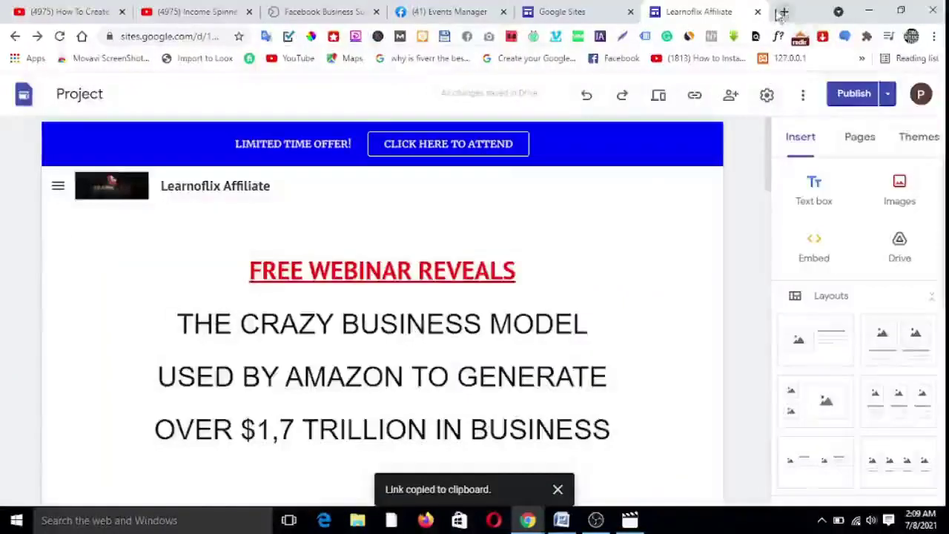
{"action": "left_click", "coordinate": [784, 12]}
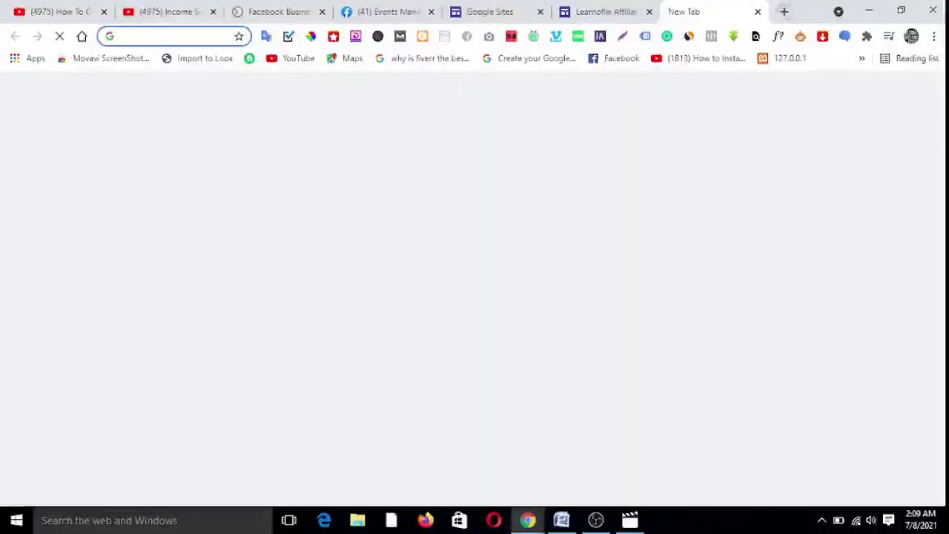
{"action": "left_click", "coordinate": [152, 31]}
{"action": "right_click", "coordinate": [152, 31]}
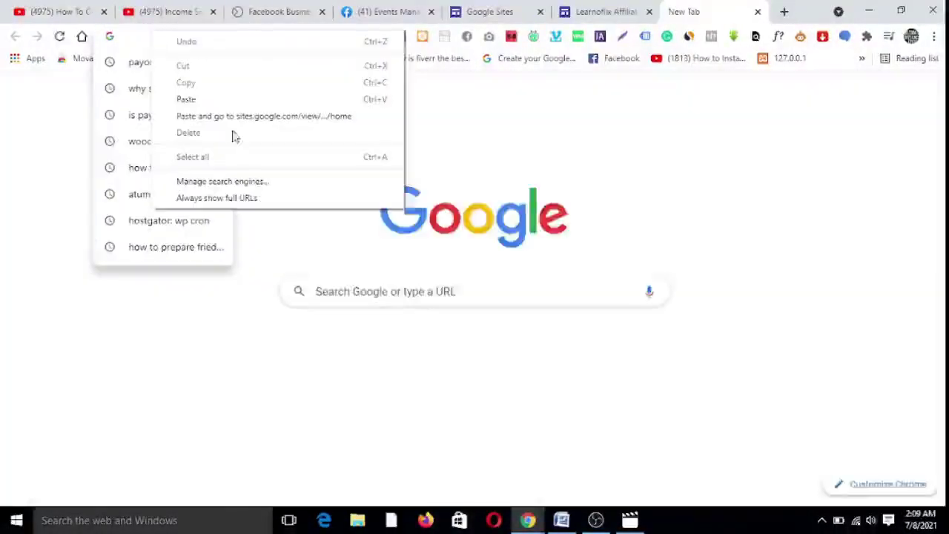
{"action": "left_click", "coordinate": [244, 123]}
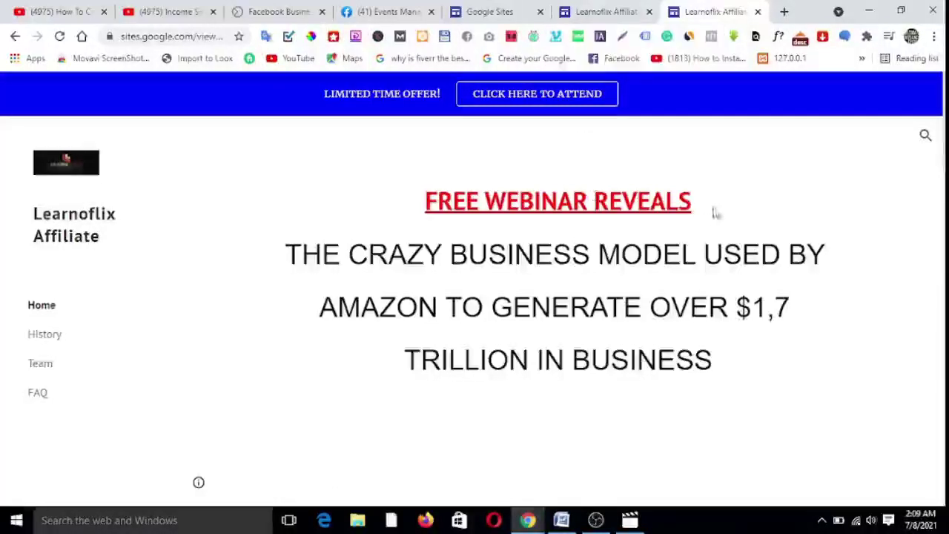
Check the published landing page for pixels with Facebook Pixel Helper and glance back at the site editor.
{"action": "left_click", "coordinate": [710, 38]}
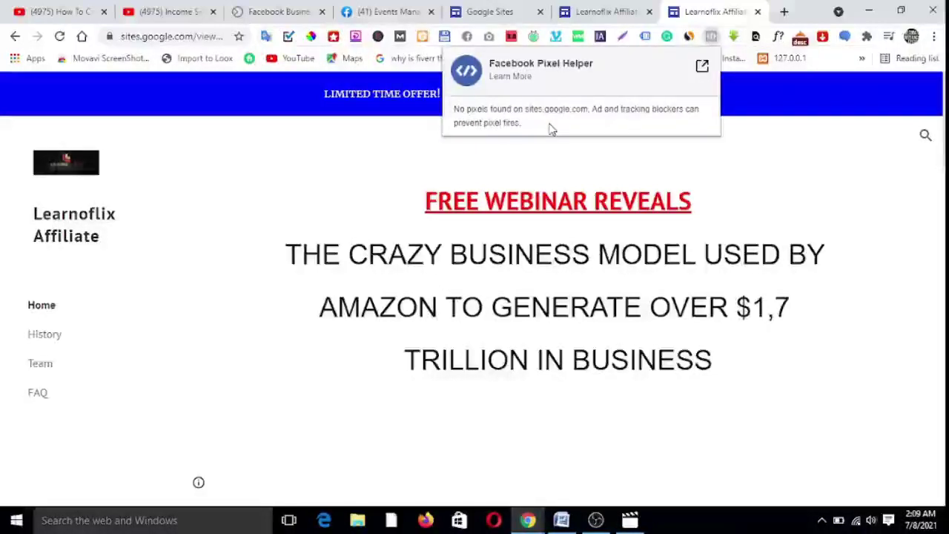
{"action": "left_click", "coordinate": [789, 177]}
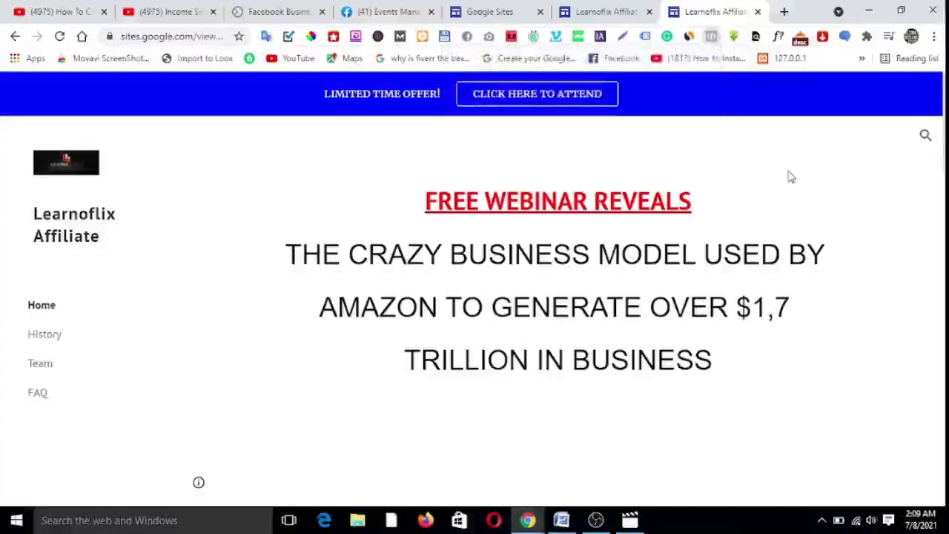
{"action": "left_click", "coordinate": [595, 13]}
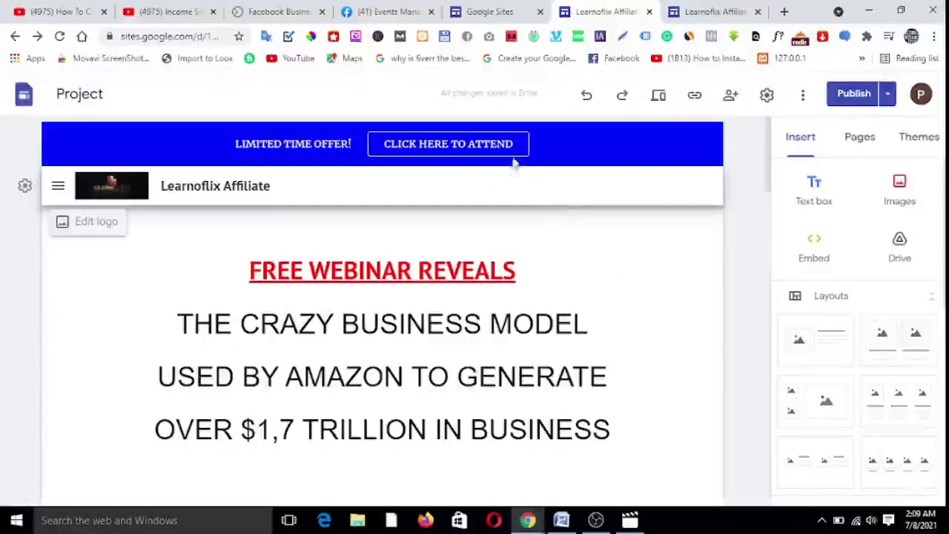
{"action": "left_click", "coordinate": [710, 11]}
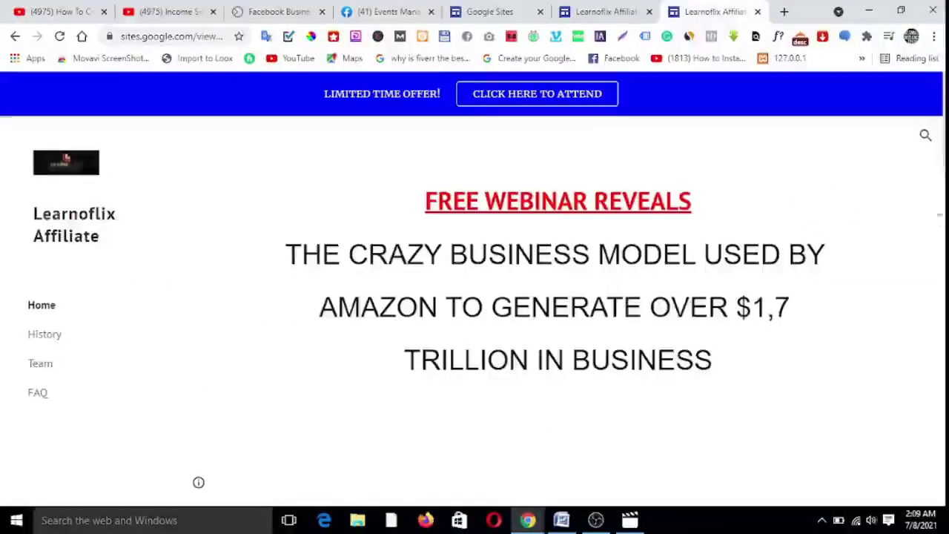
Look through the published landing page, reload it and check it again with Facebook Pixel Helper.
{"action": "scroll", "coordinate": [557, 312], "scroll_direction": "down", "scroll_amount": 10}
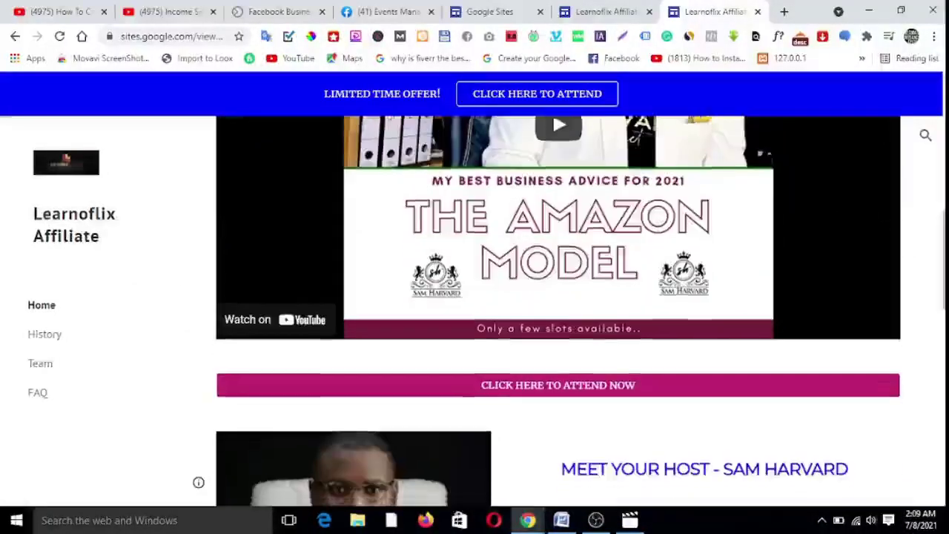
{"action": "scroll", "coordinate": [553, 441], "scroll_direction": "down", "scroll_amount": 8}
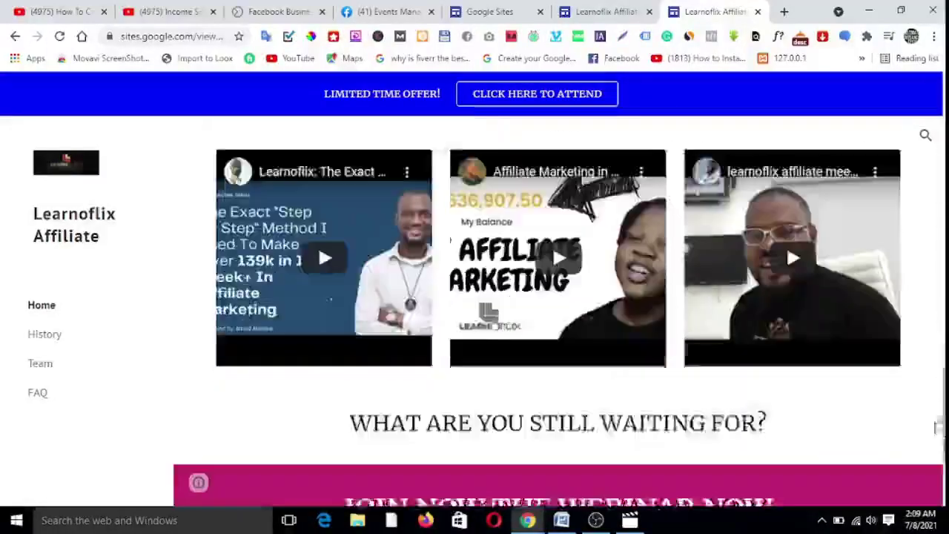
{"action": "scroll", "coordinate": [926, 477], "scroll_direction": "up", "scroll_amount": 15}
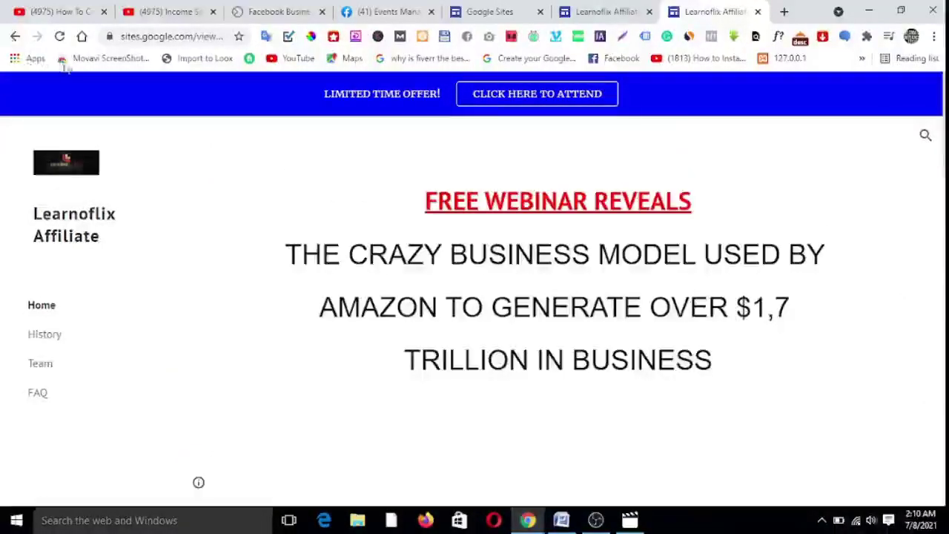
{"action": "left_click", "coordinate": [59, 37]}
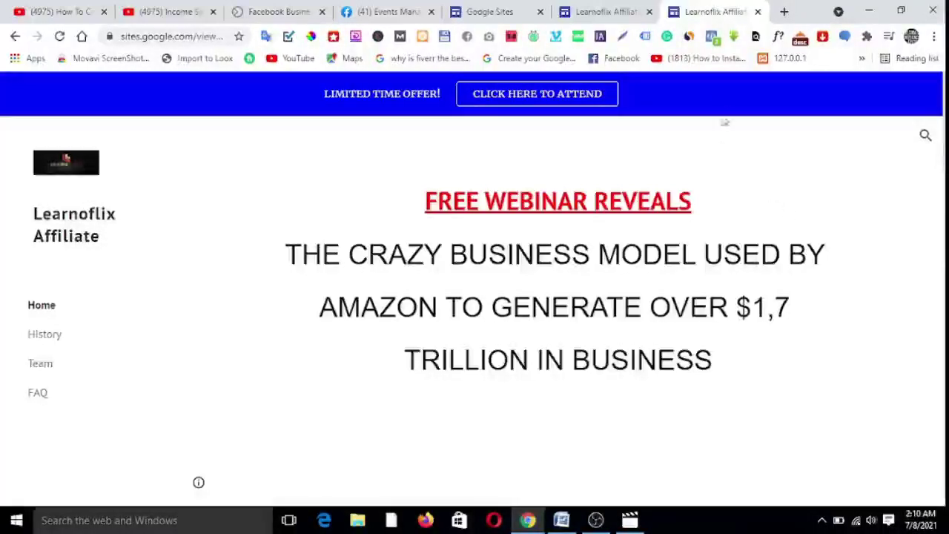
{"action": "left_click", "coordinate": [711, 39]}
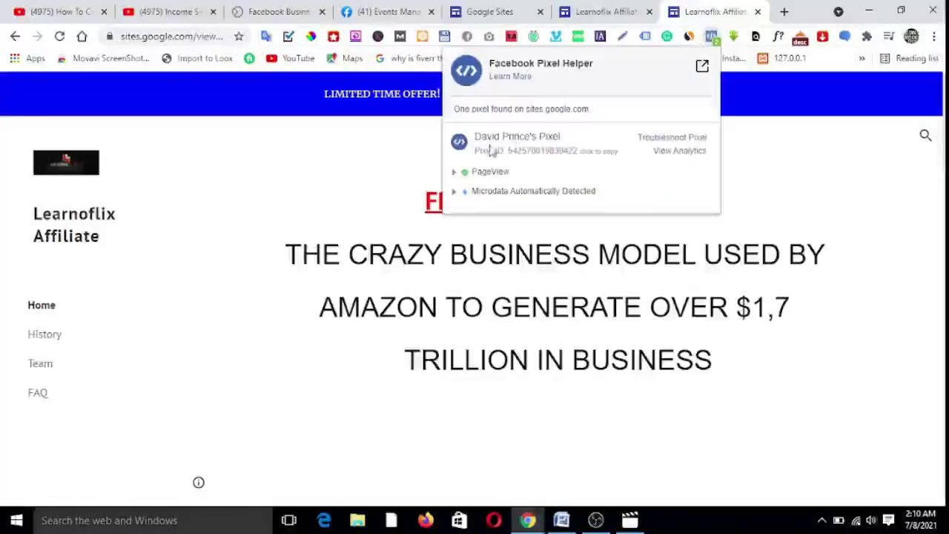